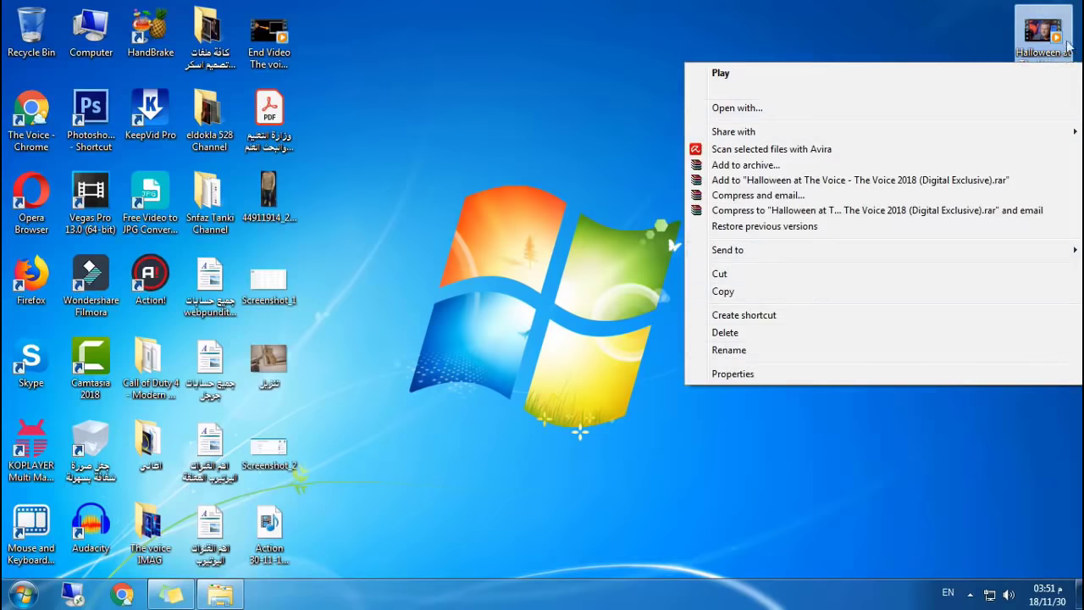
Move the Halloween at The Voice video to the middle of the desktop and check its file size in its properties
drag(1038, 85, 719, 249)
right_click(679, 252)
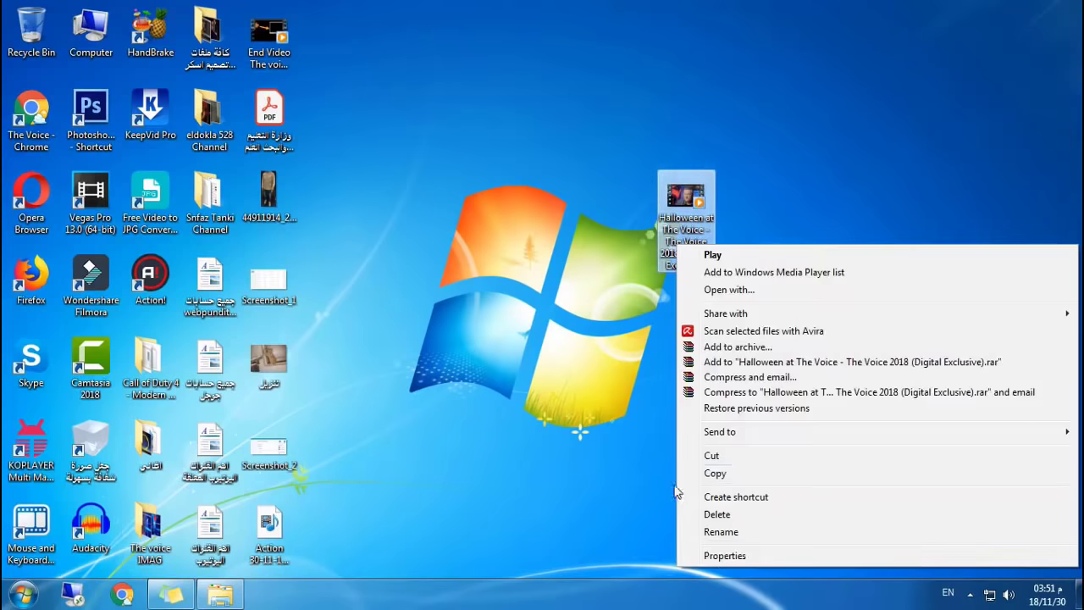
click(723, 555)
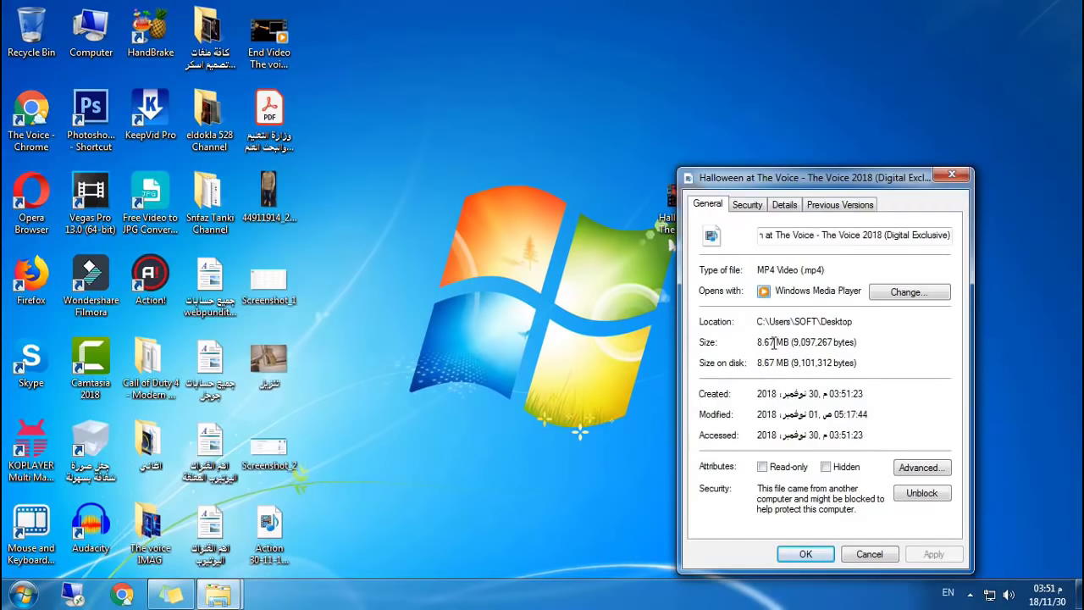
drag(776, 342, 758, 342)
click(966, 176)
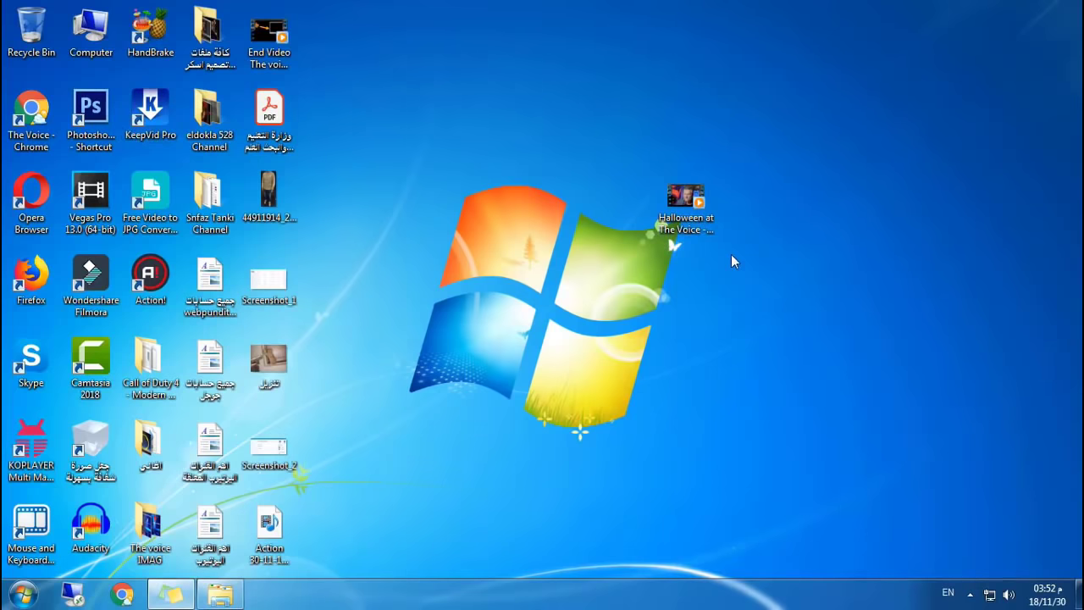
click(681, 229)
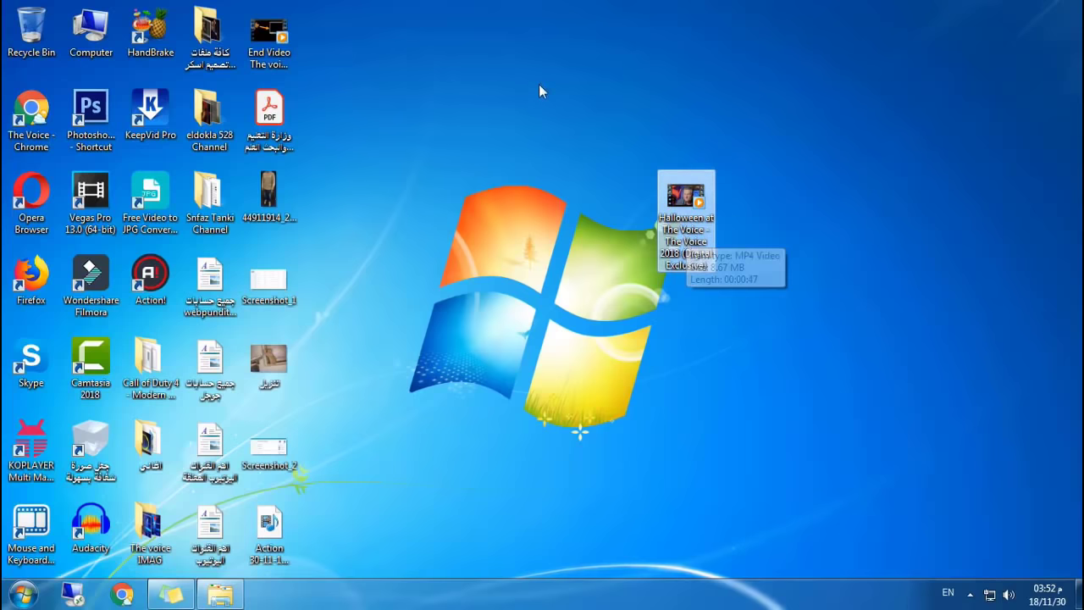
click(166, 55)
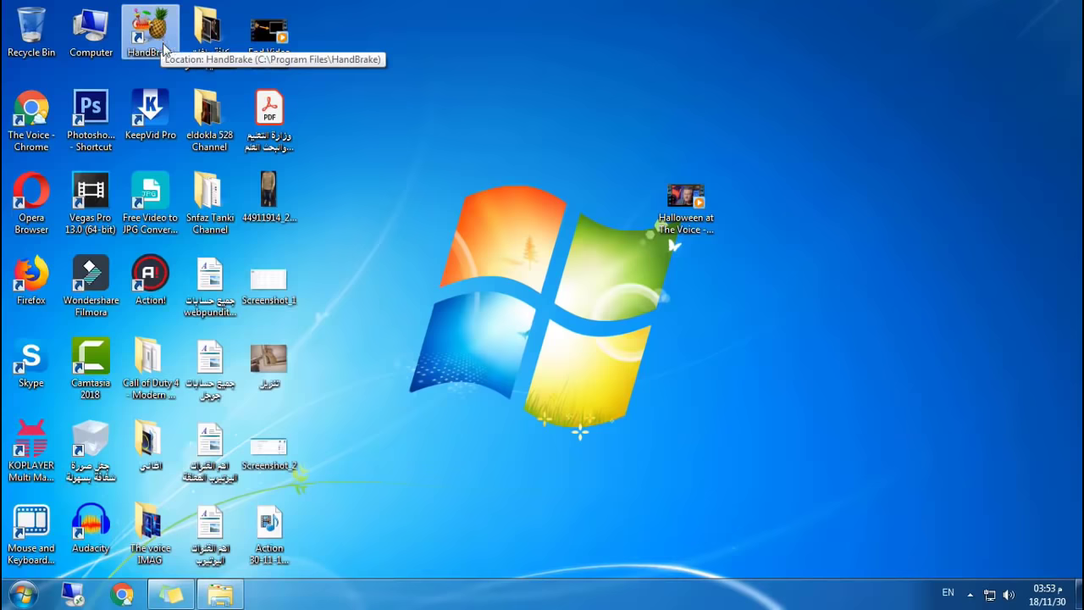
right_click(497, 165)
click(521, 209)
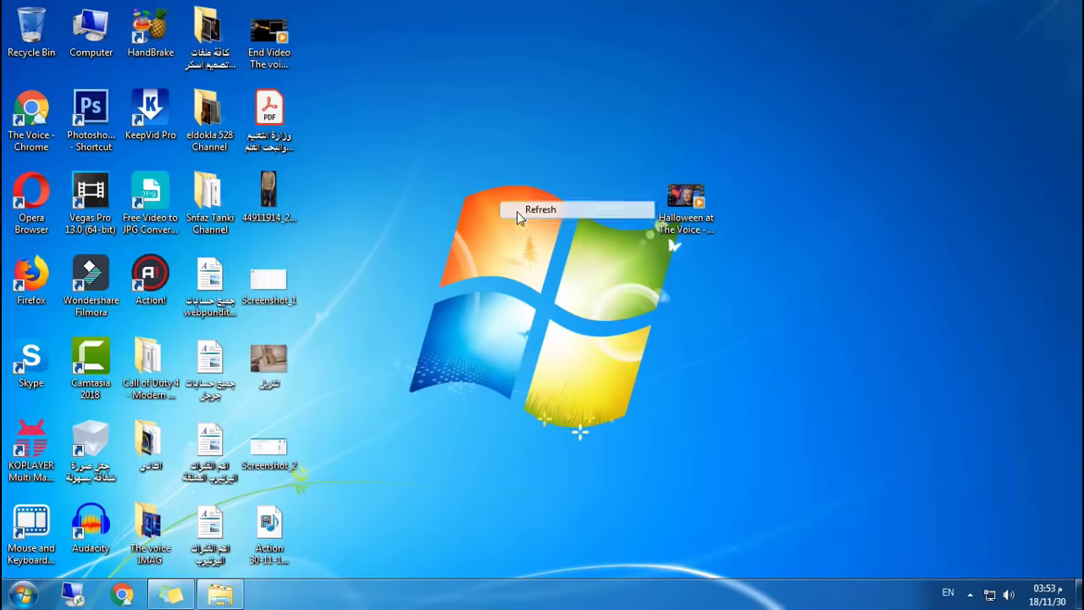
click(970, 593)
click(969, 593)
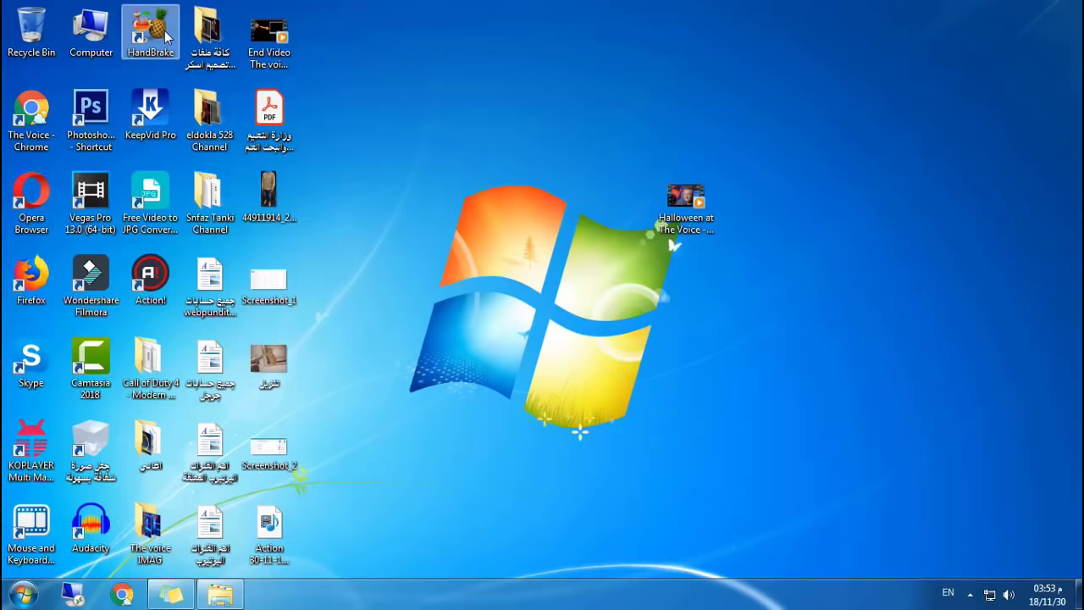
right_click(342, 125)
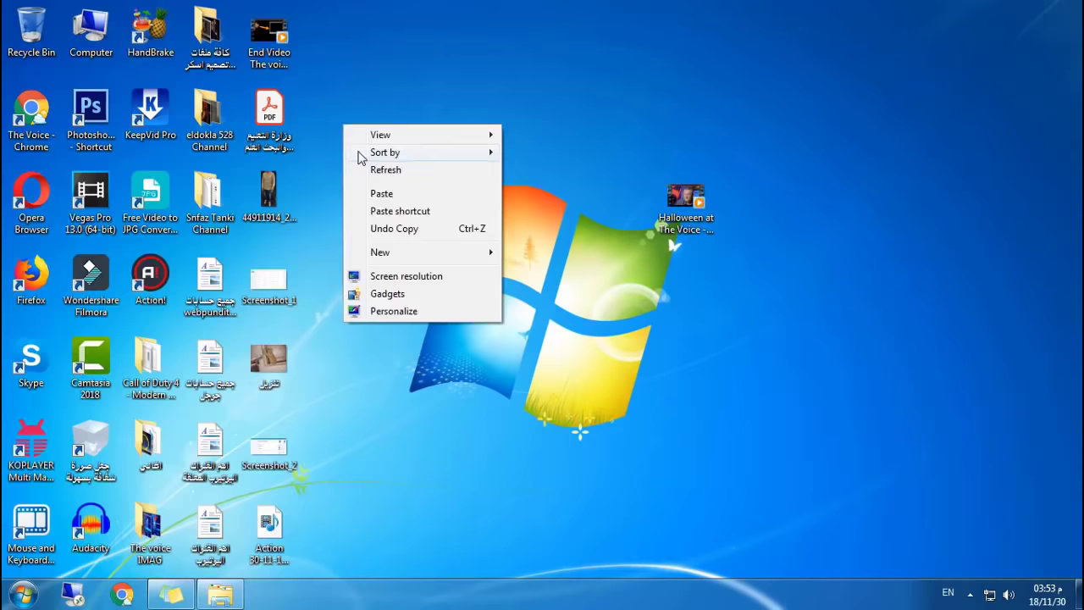
click(388, 169)
Launch HandBrake and load the Halloween at The Voice video from the desktop as the source
double_click(130, 56)
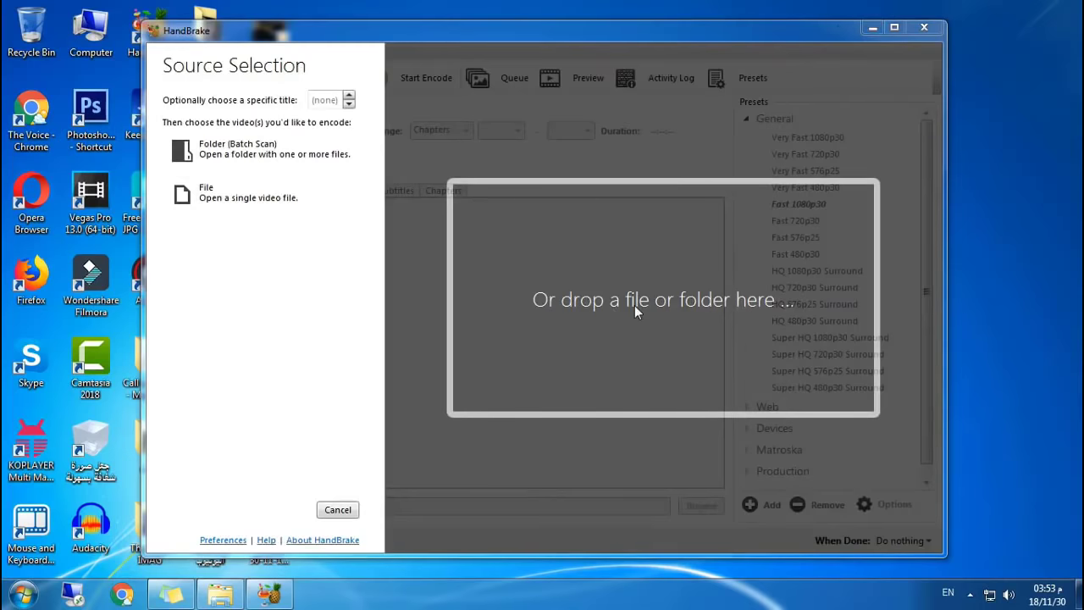
key(super+d)
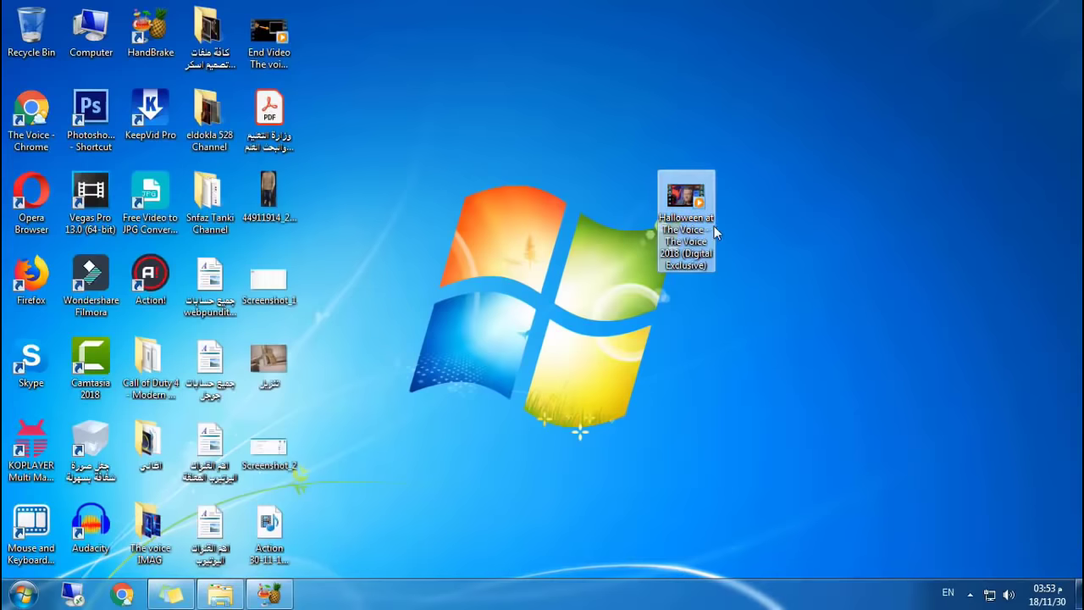
click(269, 593)
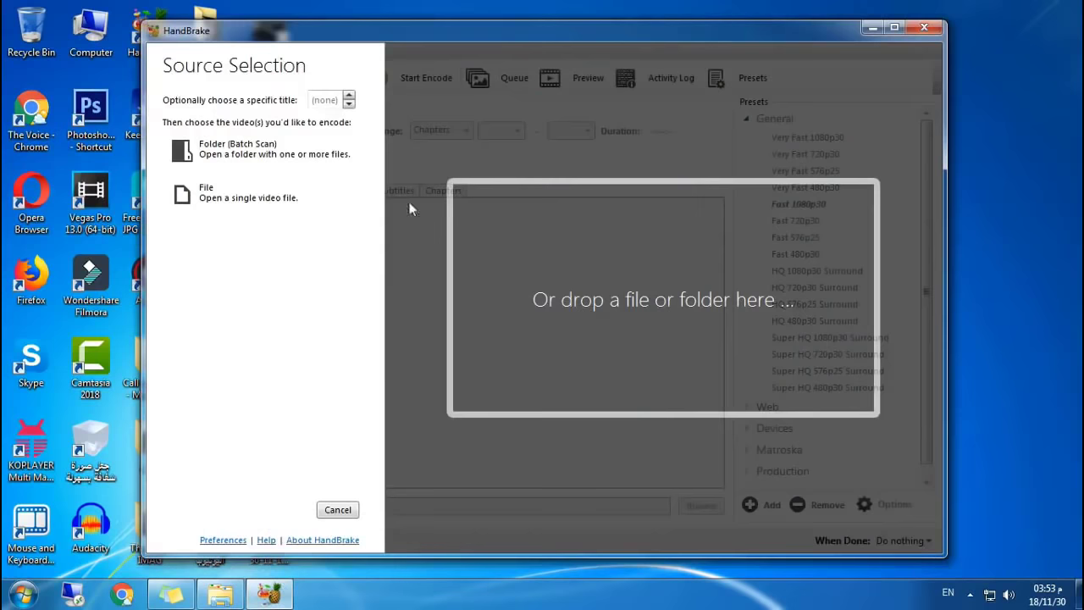
key(super+d)
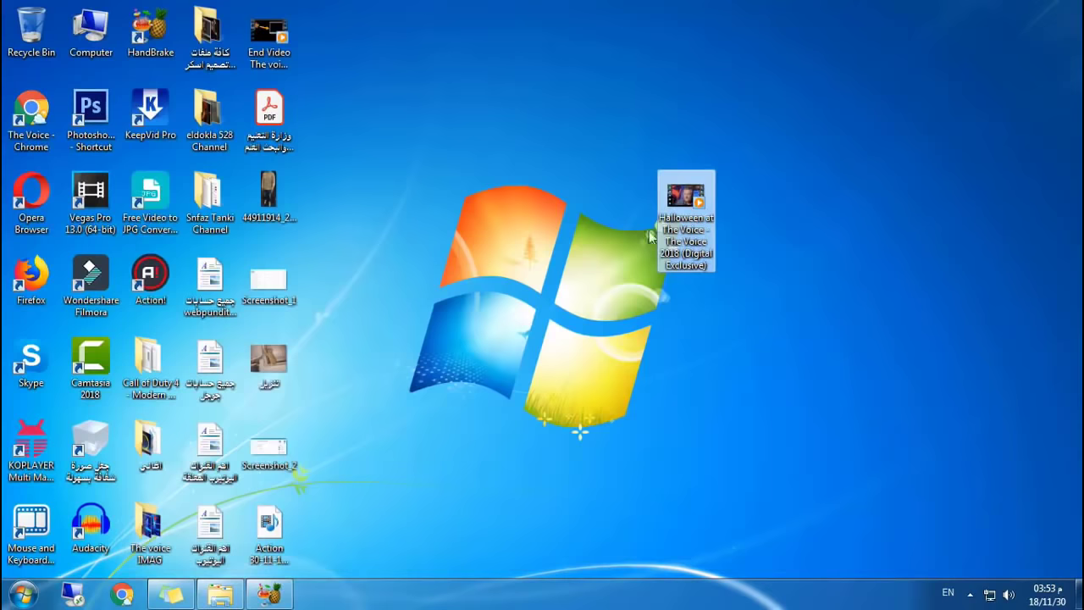
drag(650, 238, 557, 254)
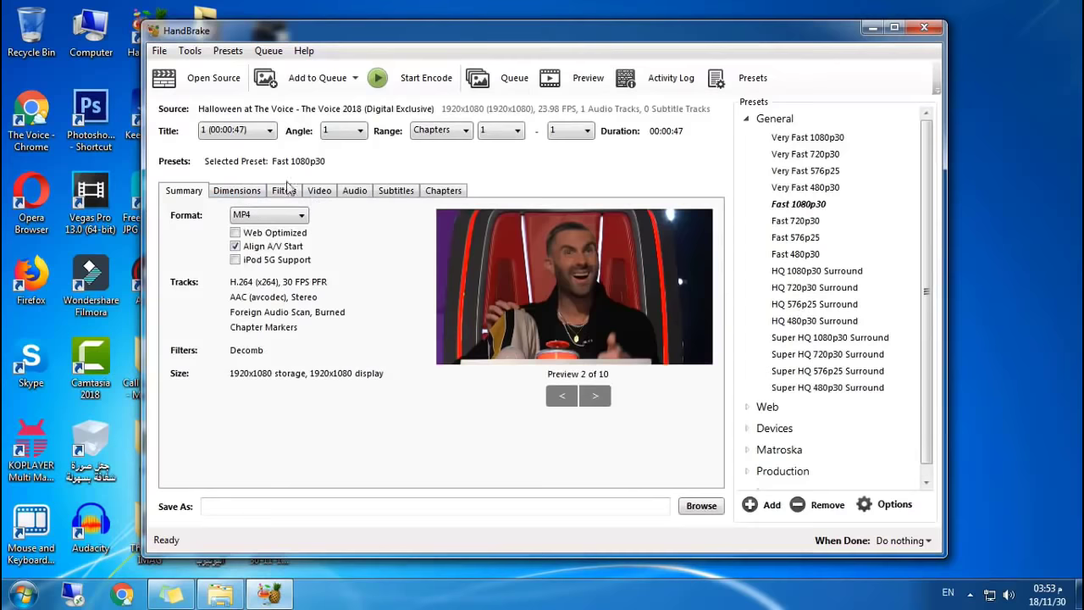
Set the constant quality of the video encode to RF 25
click(253, 192)
click(288, 191)
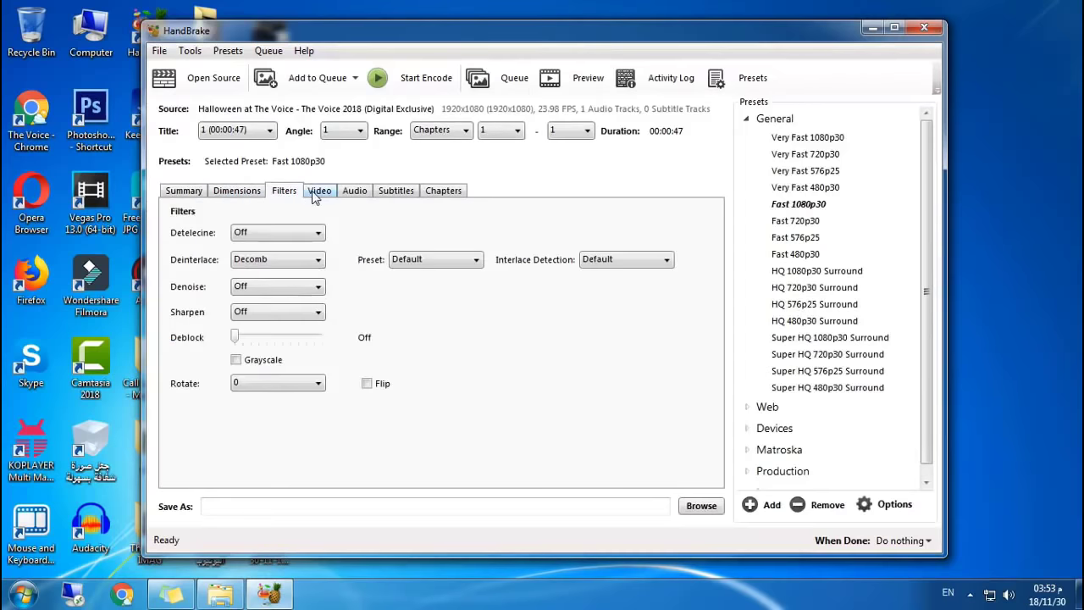
click(236, 192)
click(318, 192)
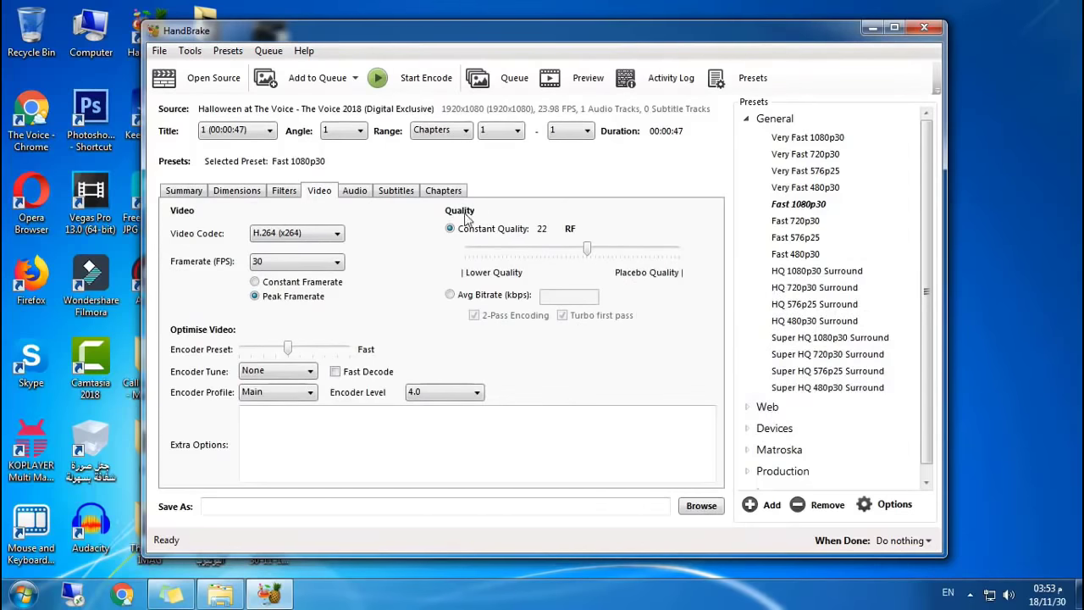
drag(589, 250, 574, 250)
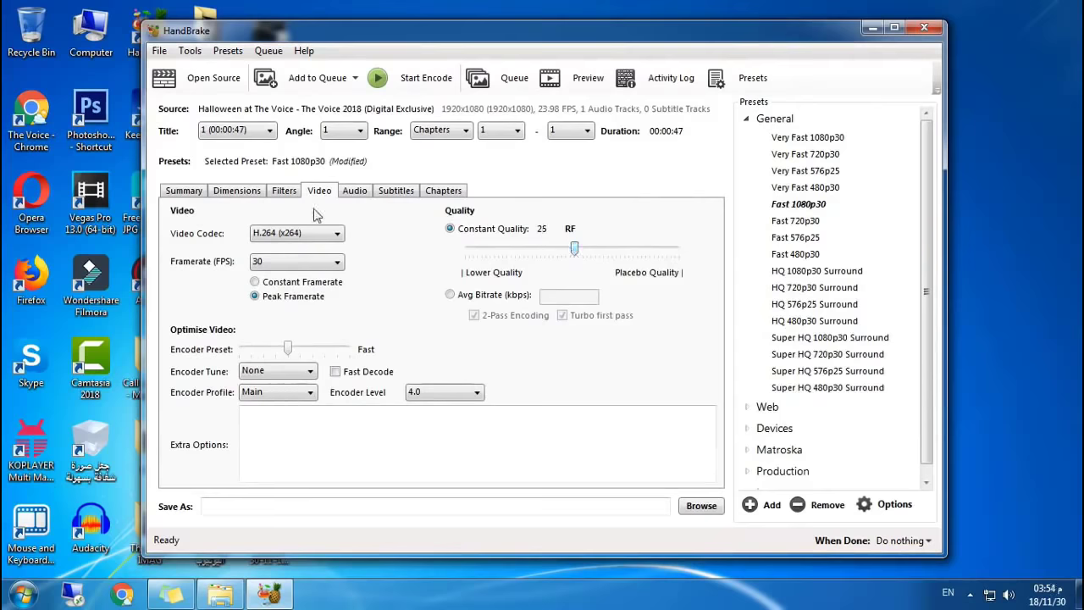
click(301, 232)
click(296, 237)
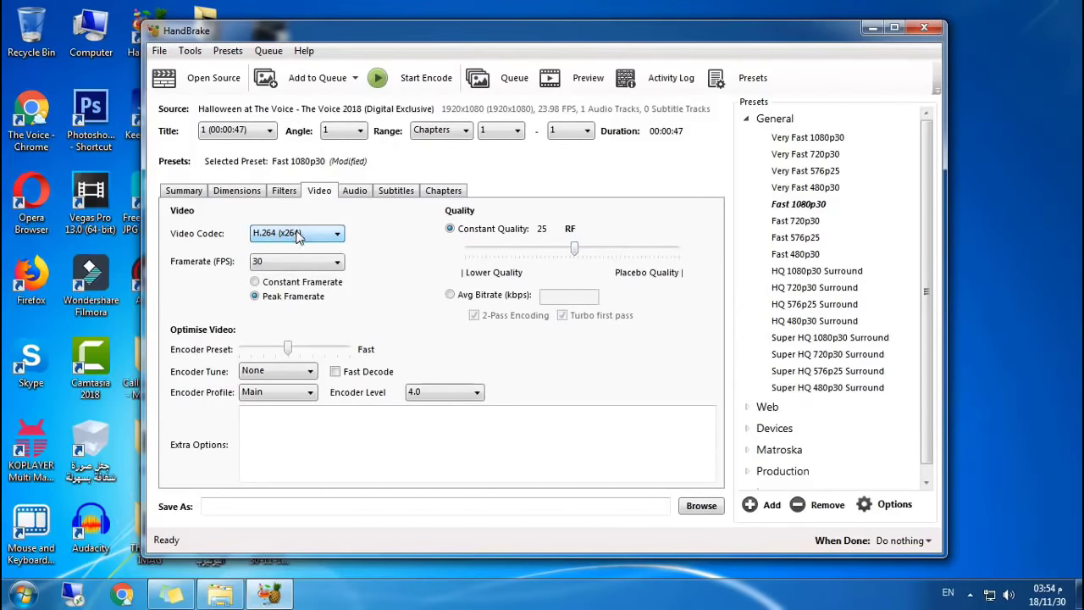
click(354, 191)
click(402, 192)
click(444, 191)
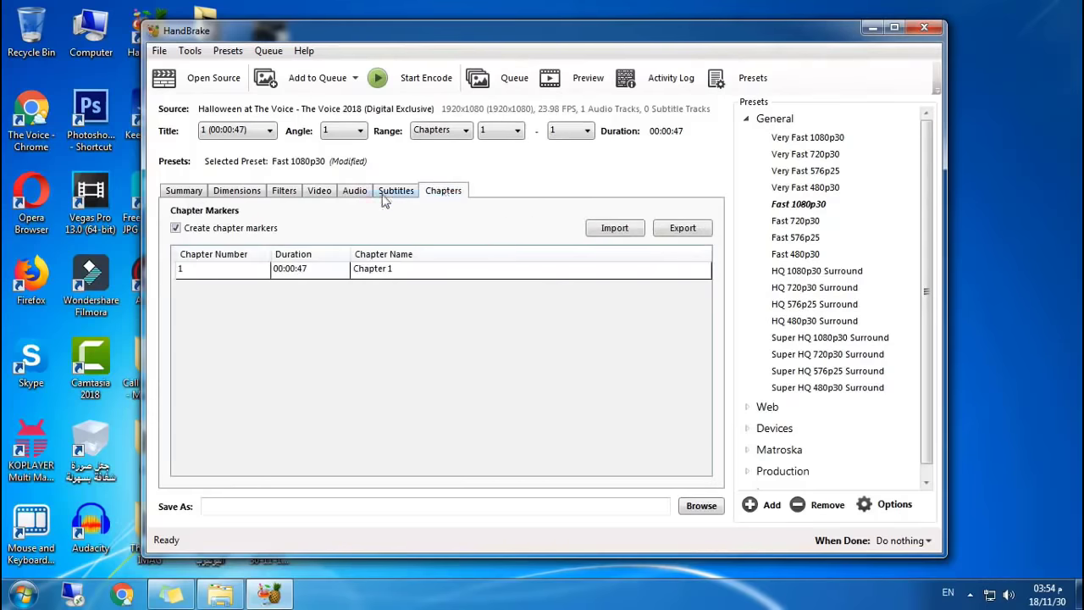
click(285, 192)
Set the anamorphic mode of the output dimensions to None
click(246, 193)
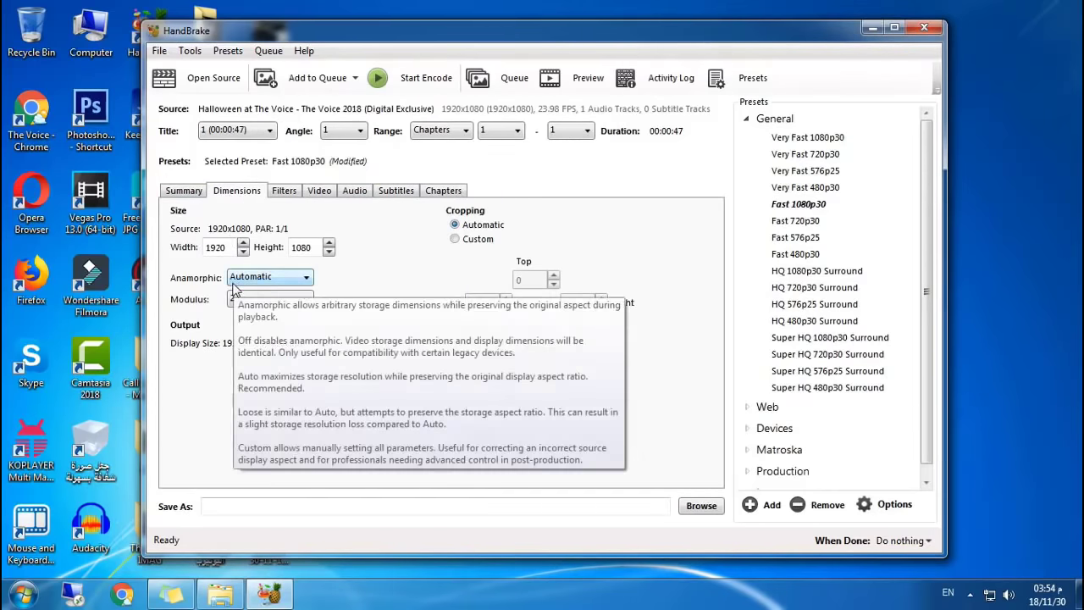
click(267, 283)
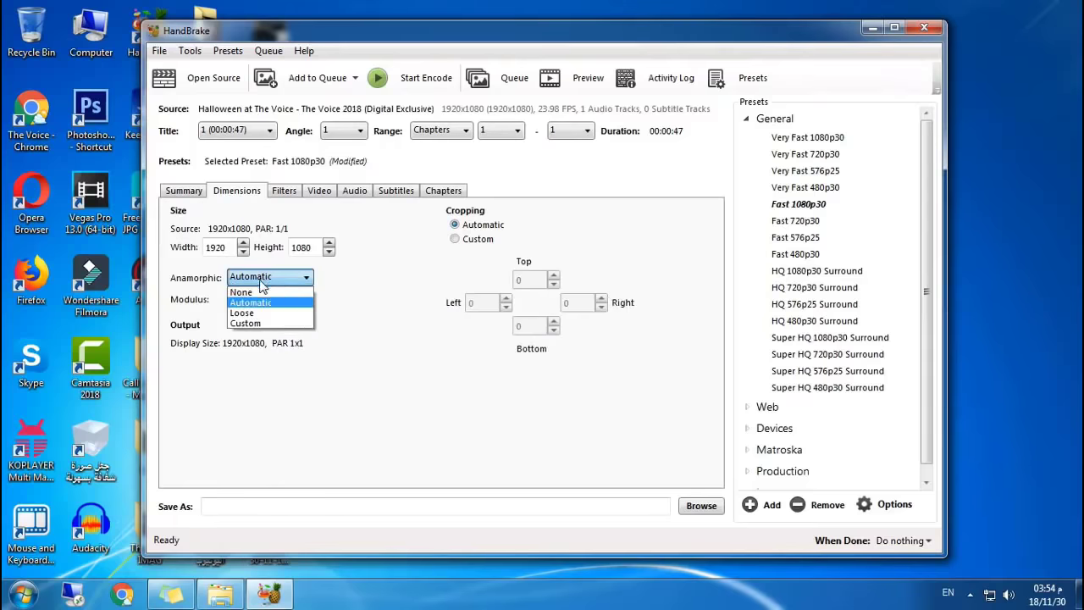
click(253, 293)
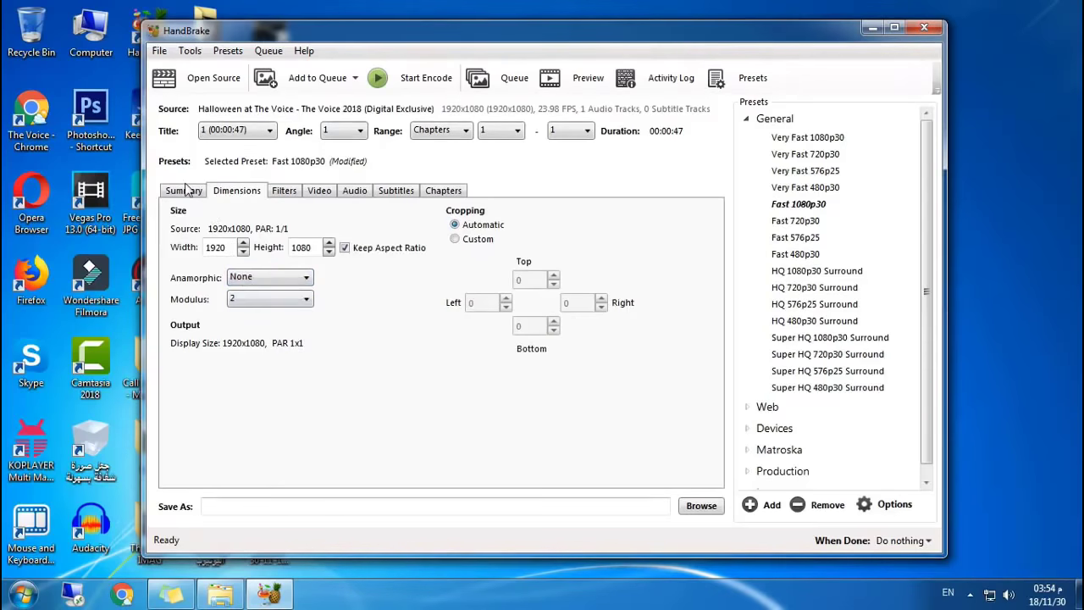
Set the output destination to an MP4 file named 1 on the desktop and start the encode
click(700, 505)
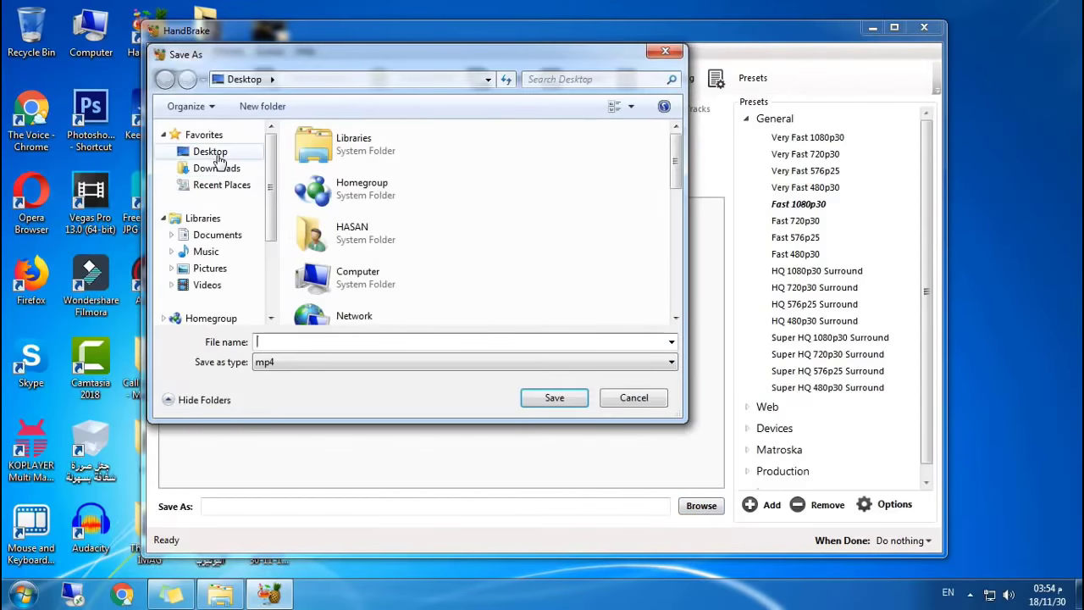
click(210, 151)
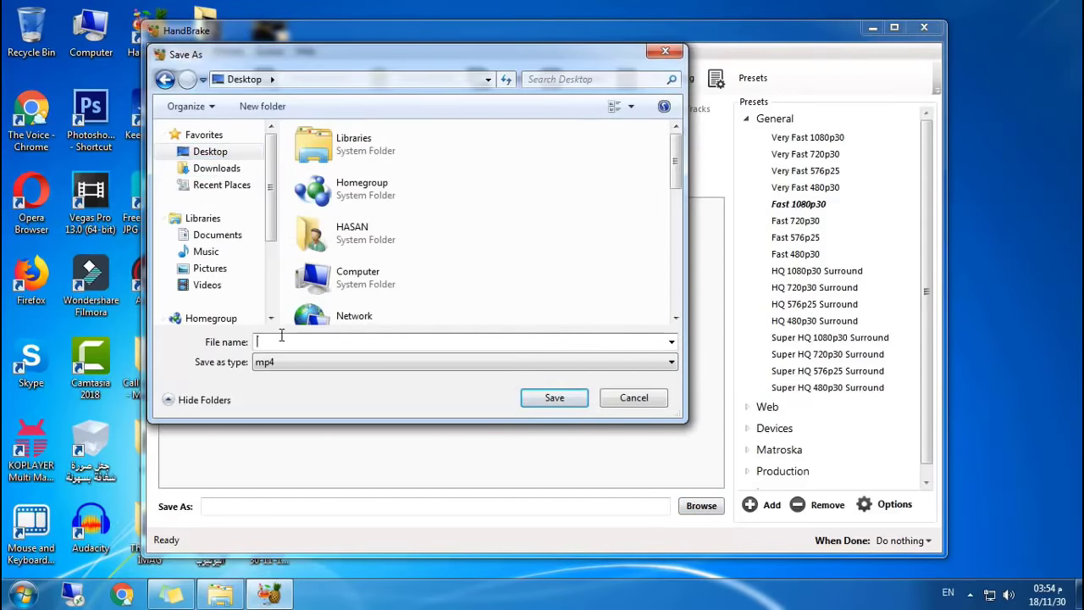
text(1)
click(552, 396)
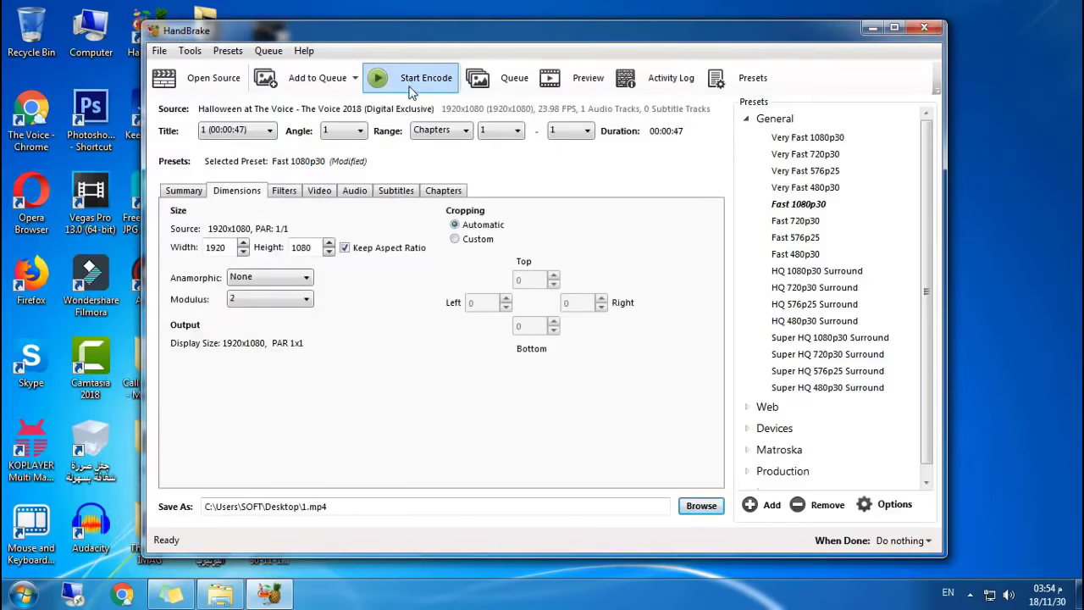
click(411, 90)
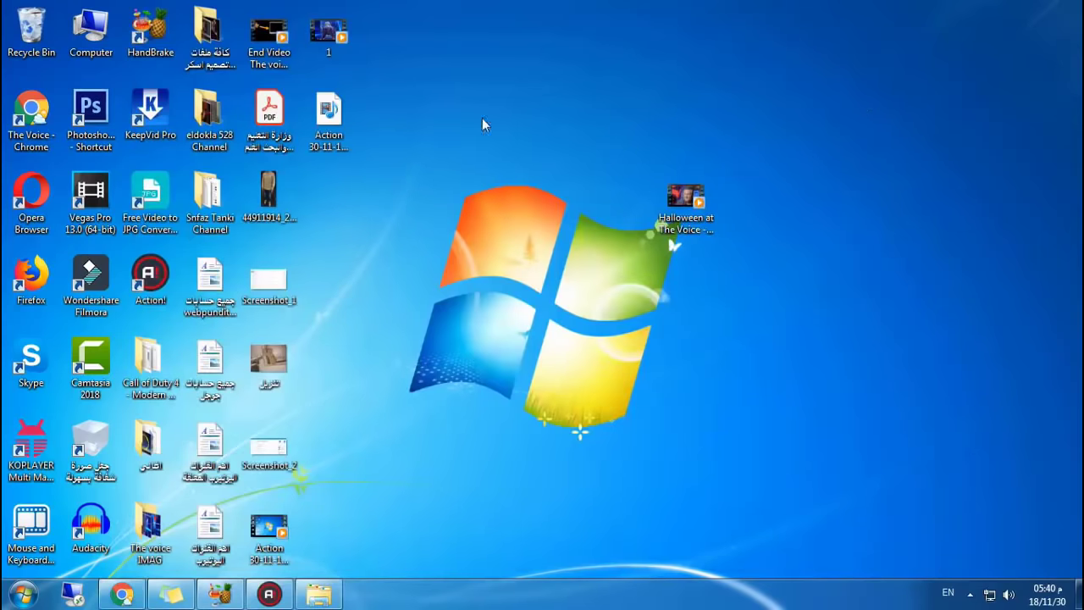
right_click(481, 120)
click(504, 161)
click(269, 593)
click(234, 597)
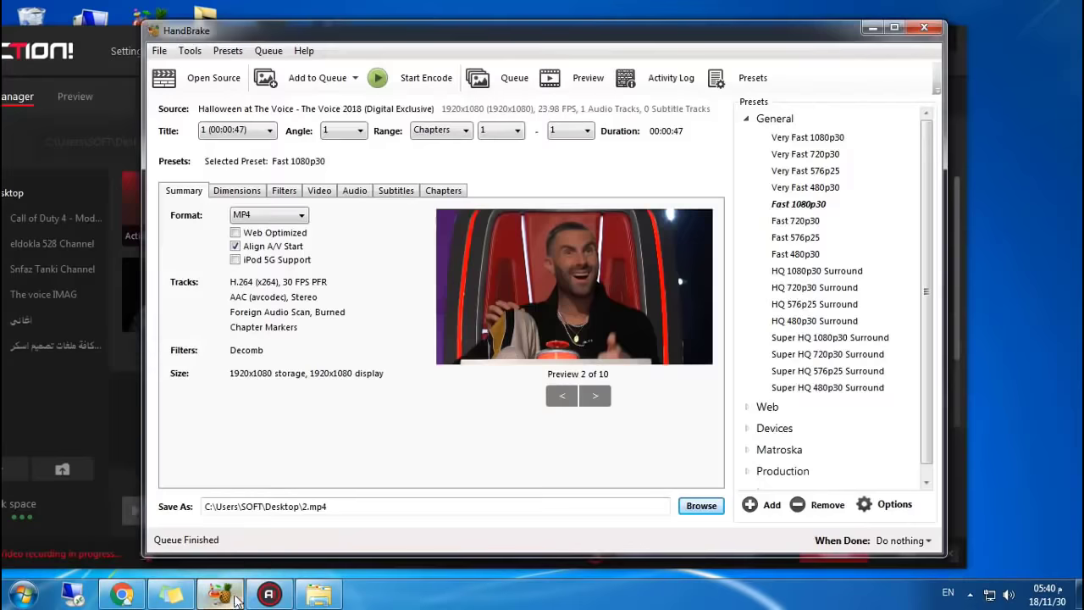
click(235, 597)
click(270, 593)
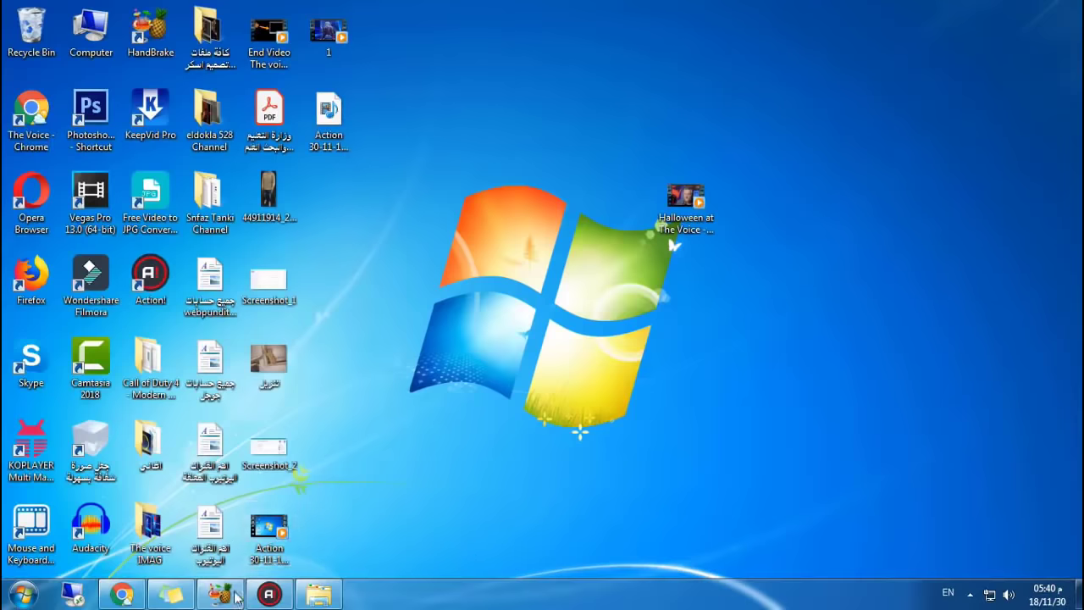
click(237, 597)
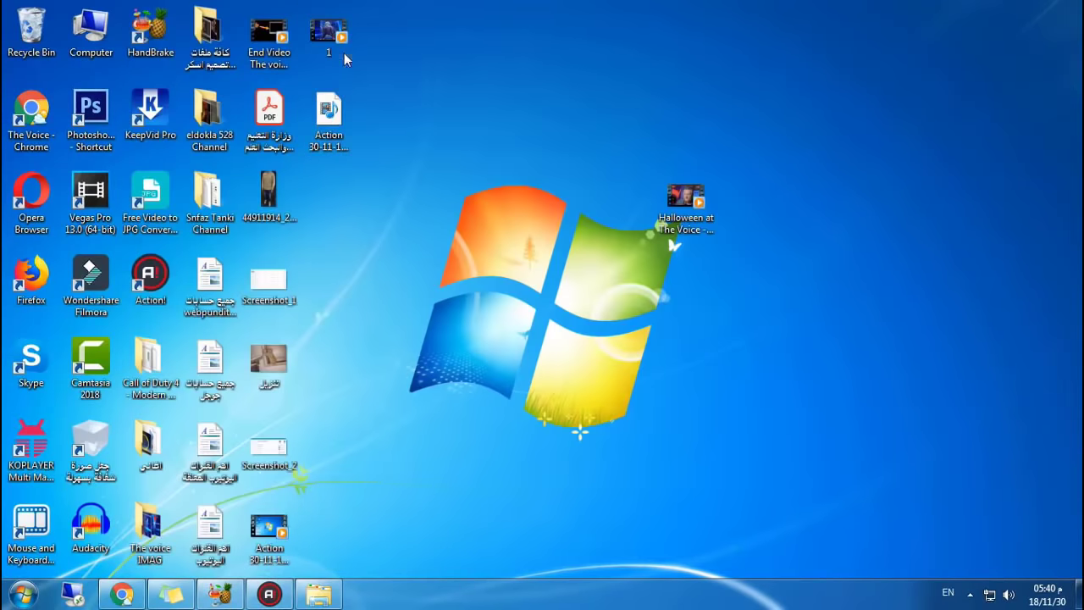
right_click(344, 52)
click(525, 110)
Check the file size of the original Halloween at The Voice video in its properties
click(684, 196)
right_click(685, 207)
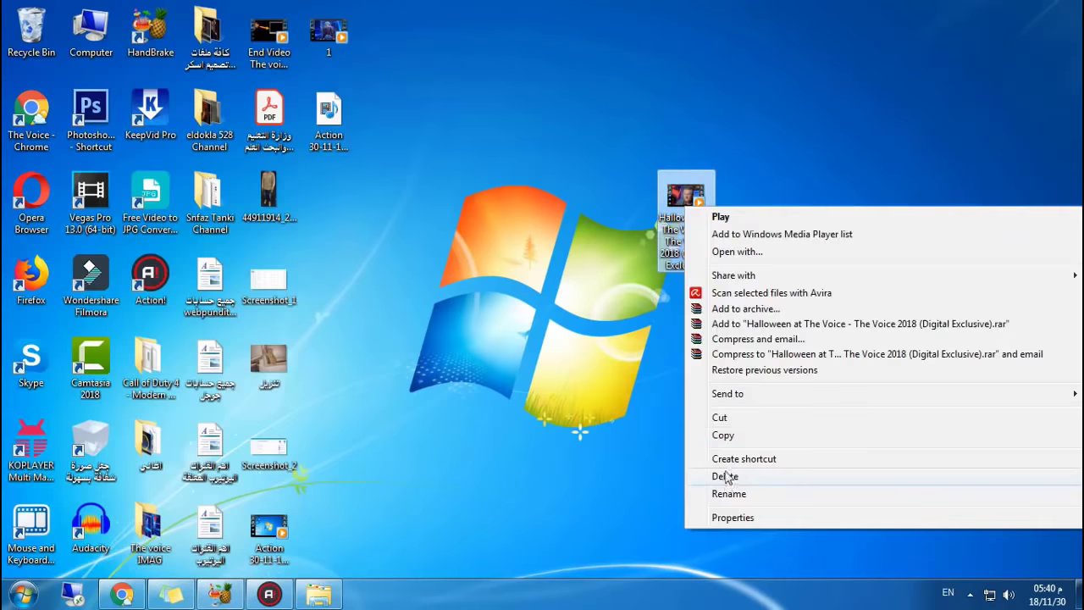
click(720, 515)
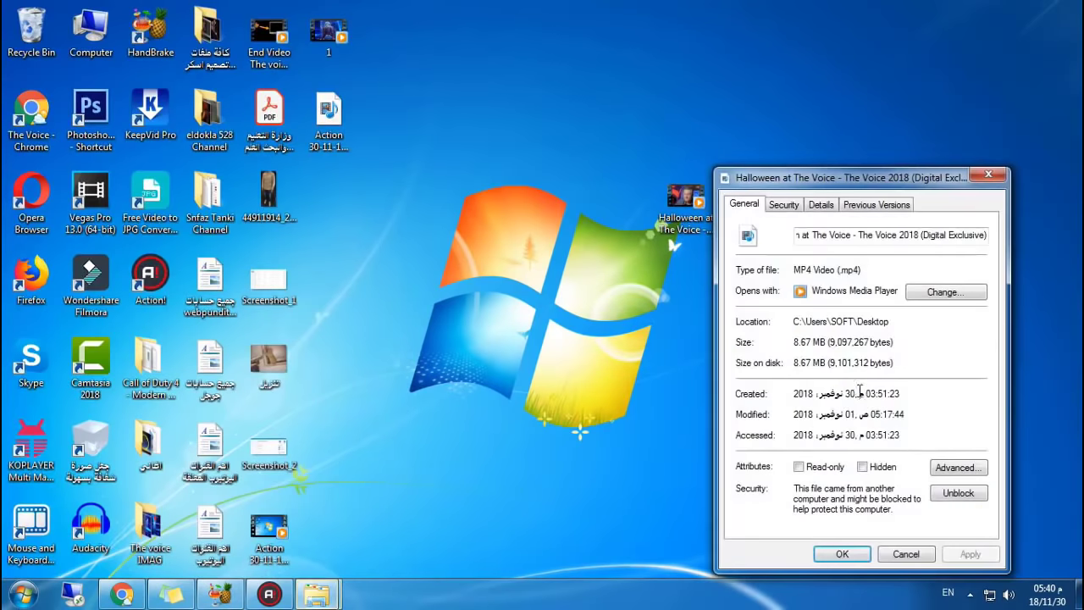
drag(813, 344, 794, 344)
click(988, 174)
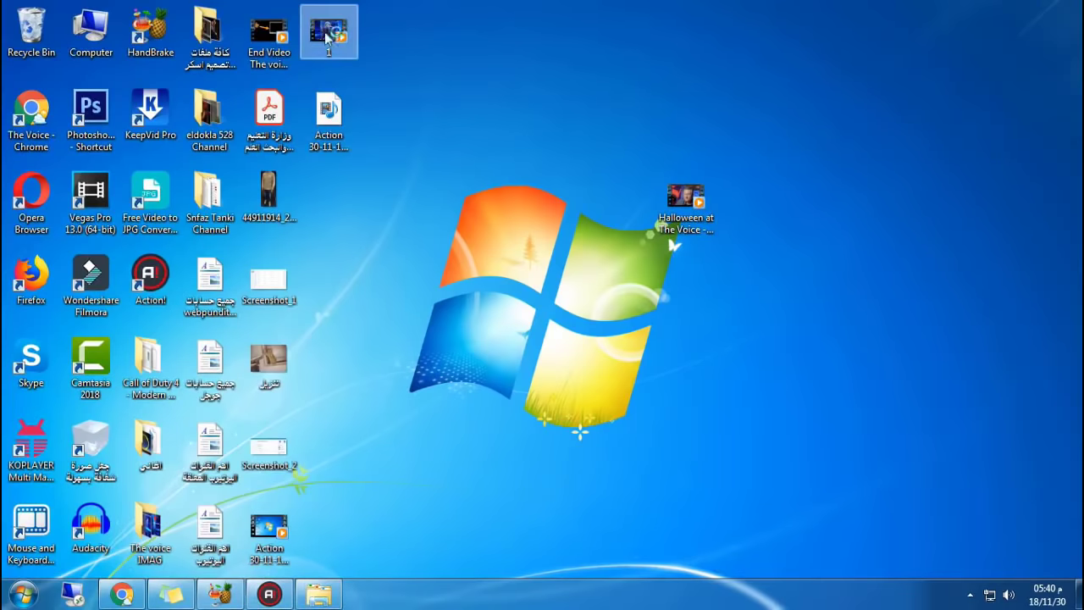
Check the file size of the encoded video 1 on the desktop for comparison with the original
right_click(330, 27)
click(380, 343)
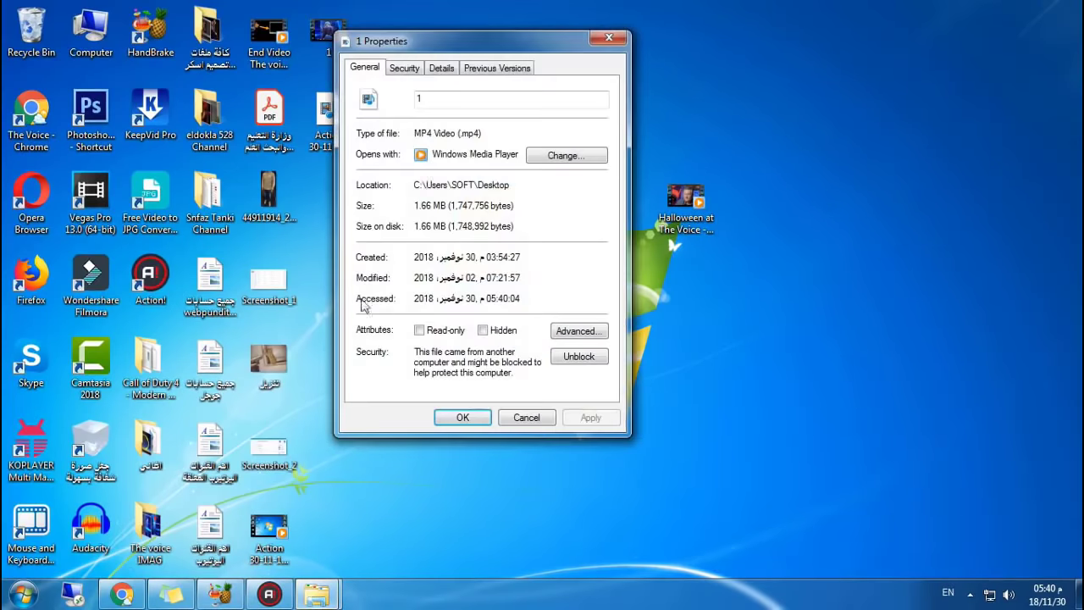
drag(434, 205, 415, 205)
click(608, 35)
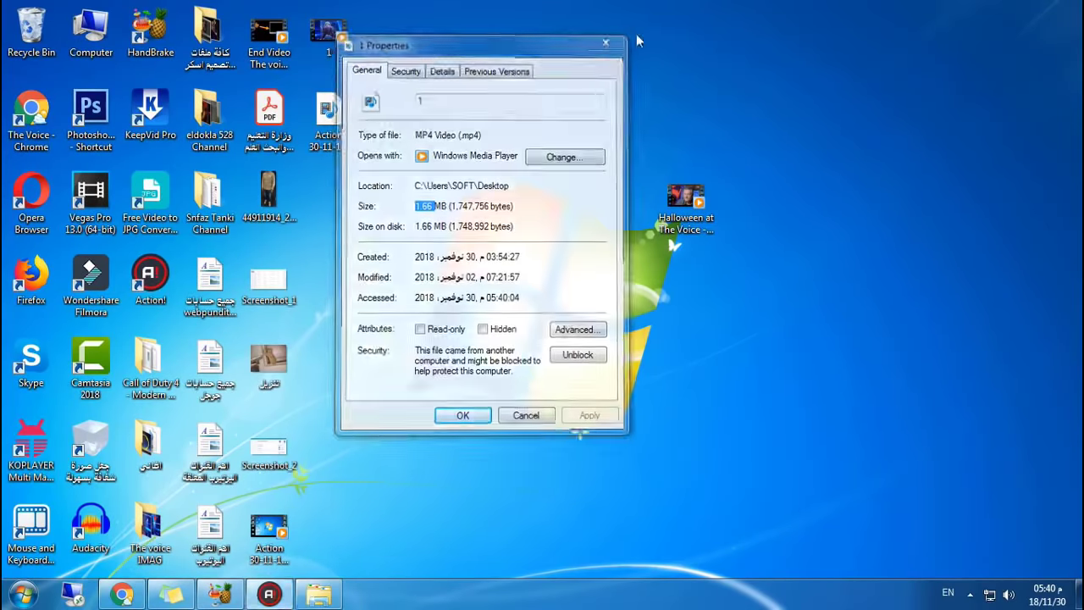
right_click(636, 34)
click(686, 78)
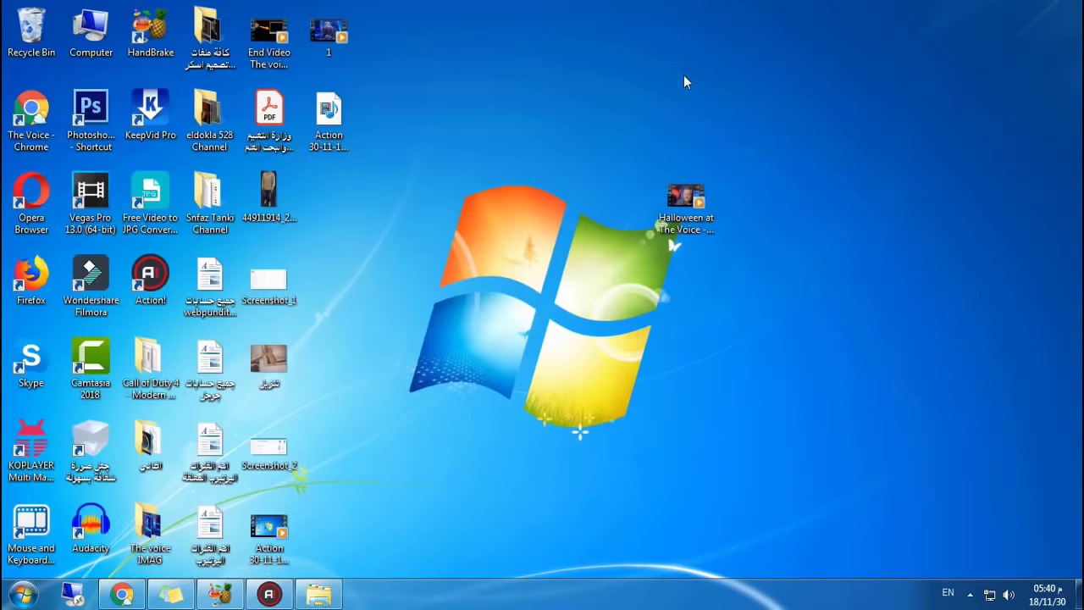
right_click(760, 86)
click(815, 133)
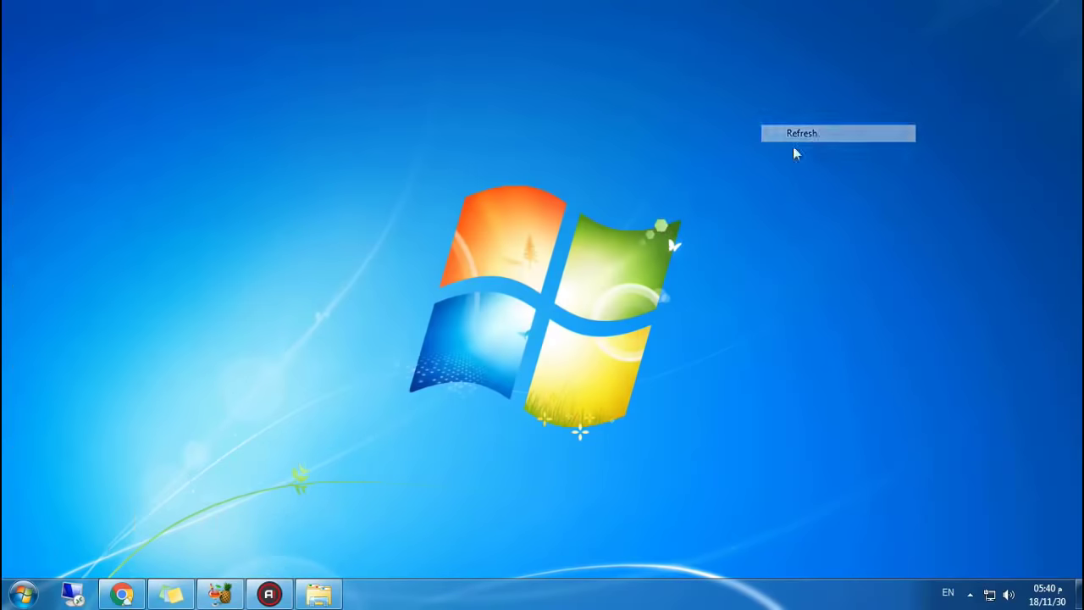
right_click(447, 220)
click(476, 270)
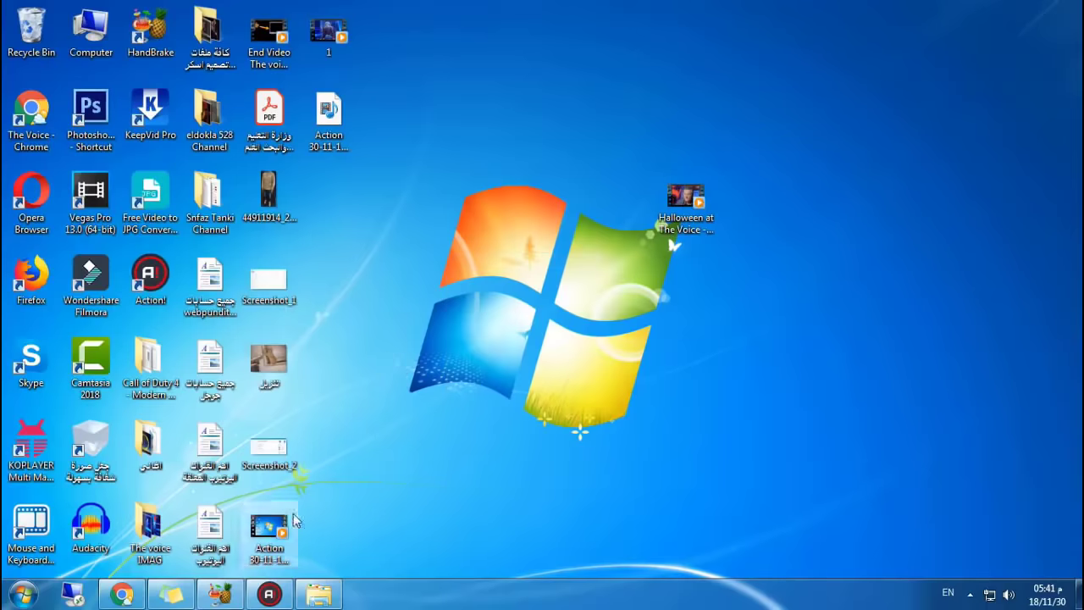
click(273, 592)
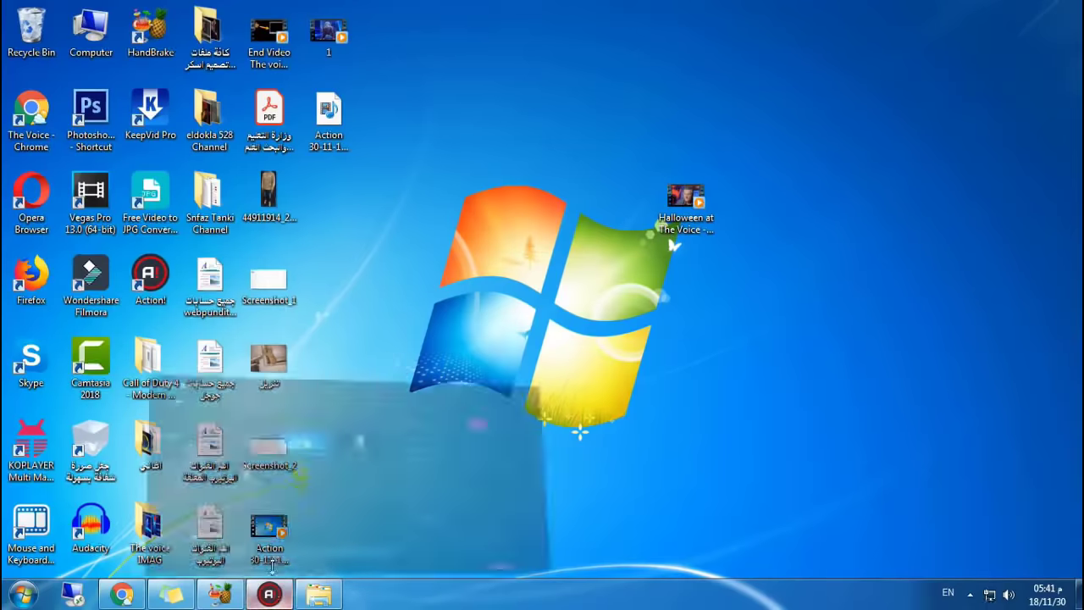